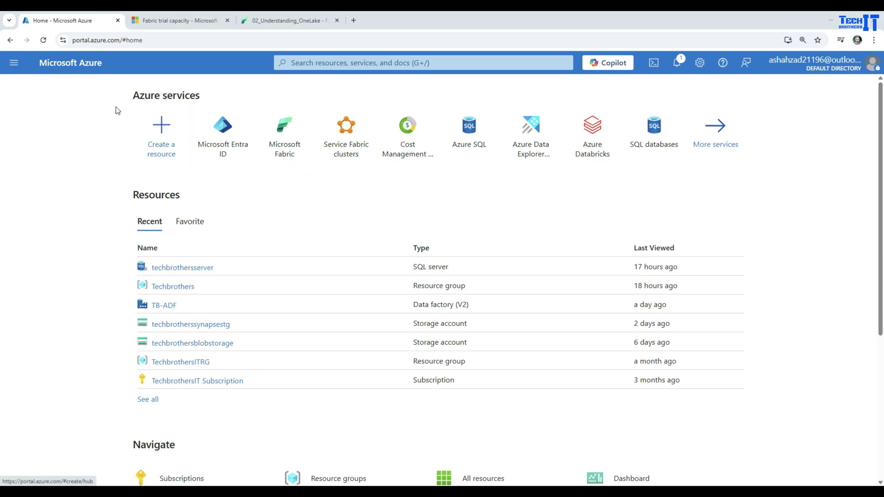
Find Microsoft Entra ID through search, open its Users list, and show the New user options
left_click(334, 63)
type("mic")
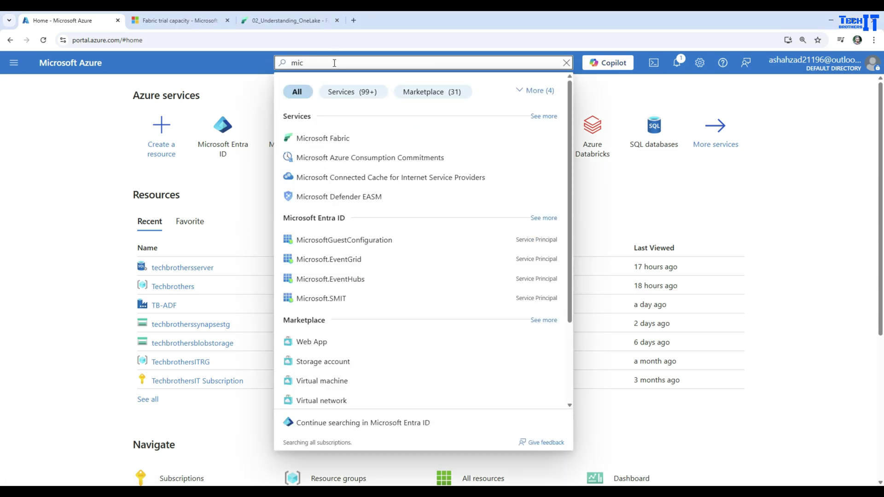
type("rosoft en")
left_click(336, 138)
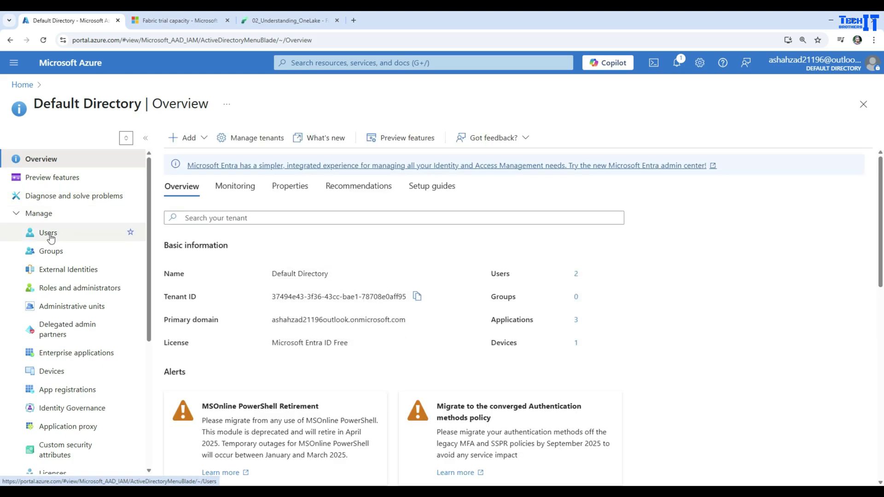
left_click(49, 234)
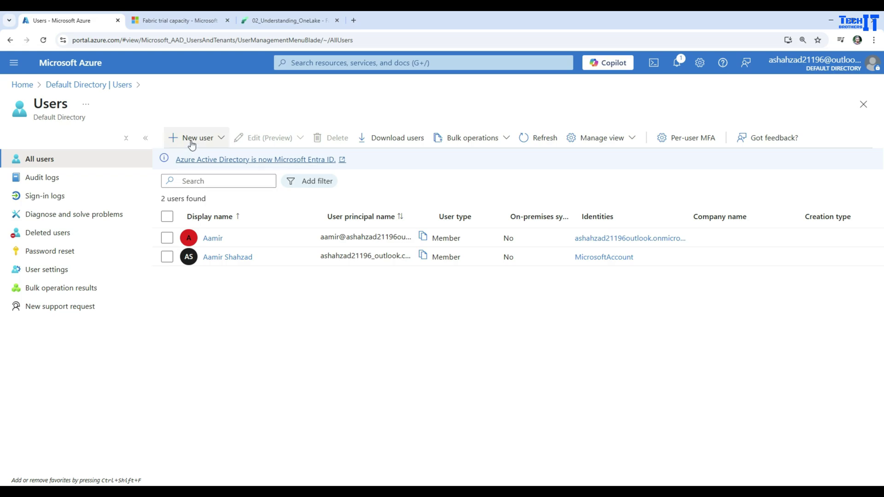
left_click(190, 138)
Start a new internal user with principal name techbrothers on the tenant's onmicrosoft domain
left_click(197, 173)
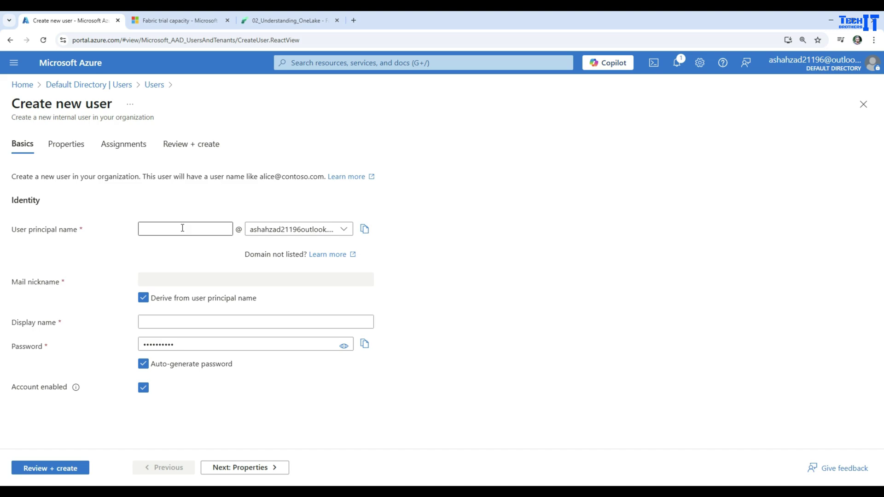
left_click(182, 228)
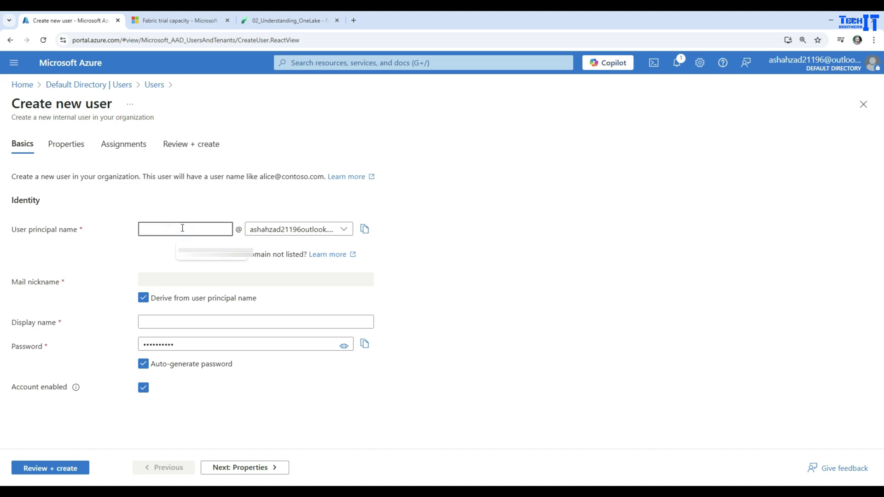
type("techbrothers")
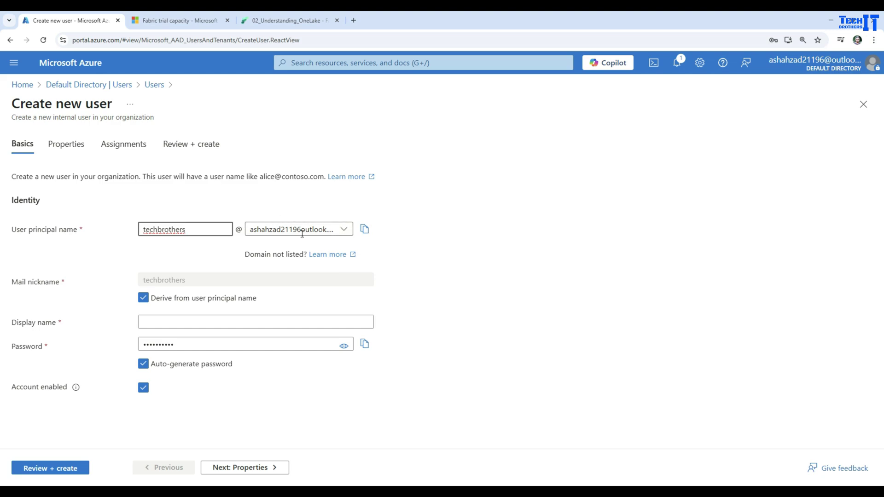
left_click(343, 229)
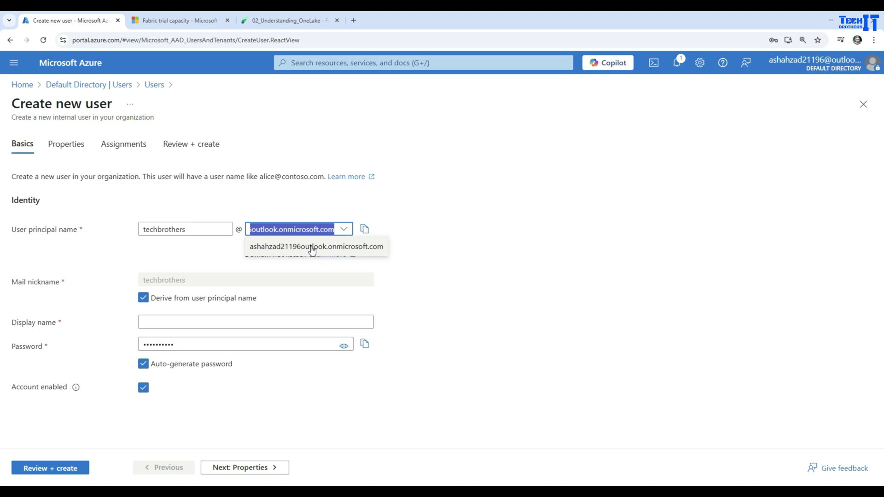
left_click(466, 232)
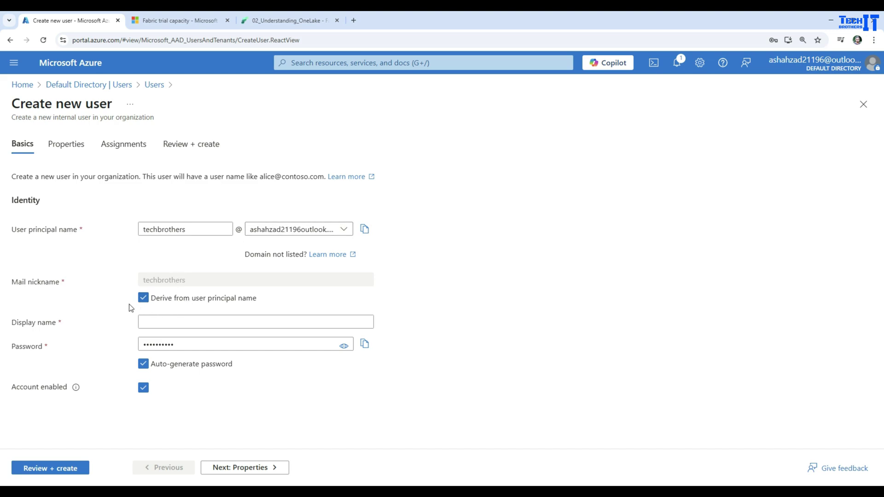
Give the user display name TechBrothers, copy the auto-generated password, and go to review
left_click(167, 321)
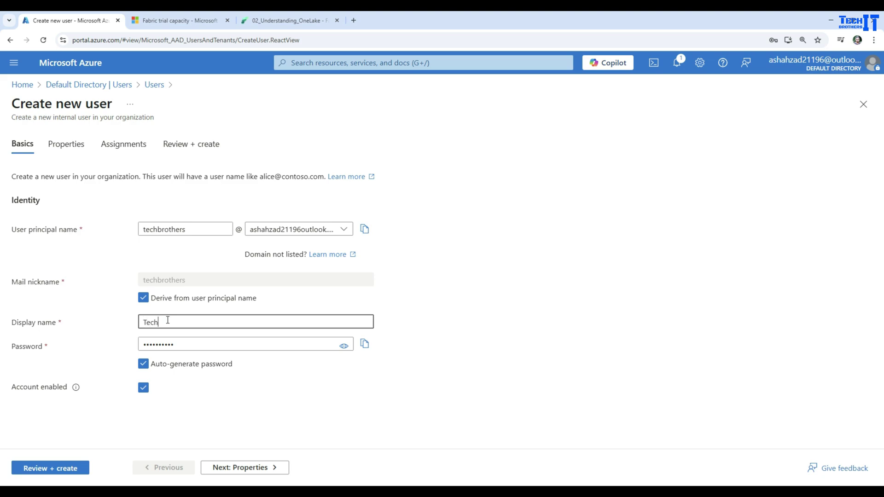
type("TechBrothers")
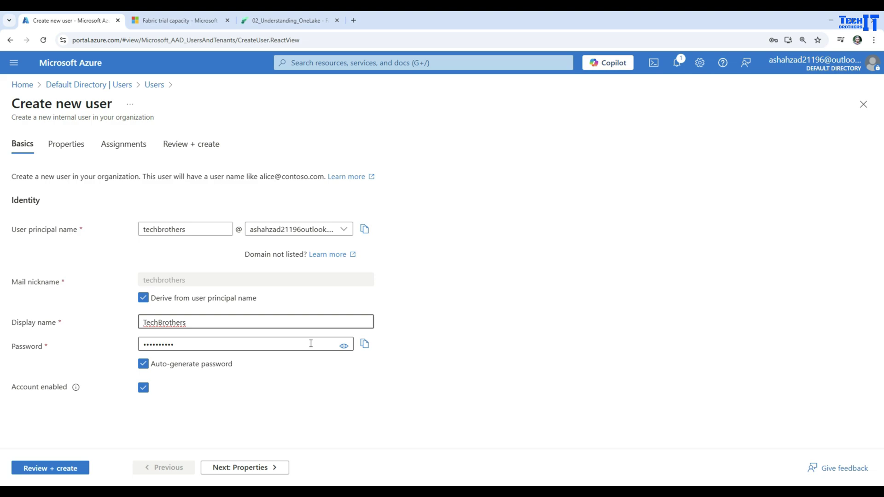
left_click(364, 344)
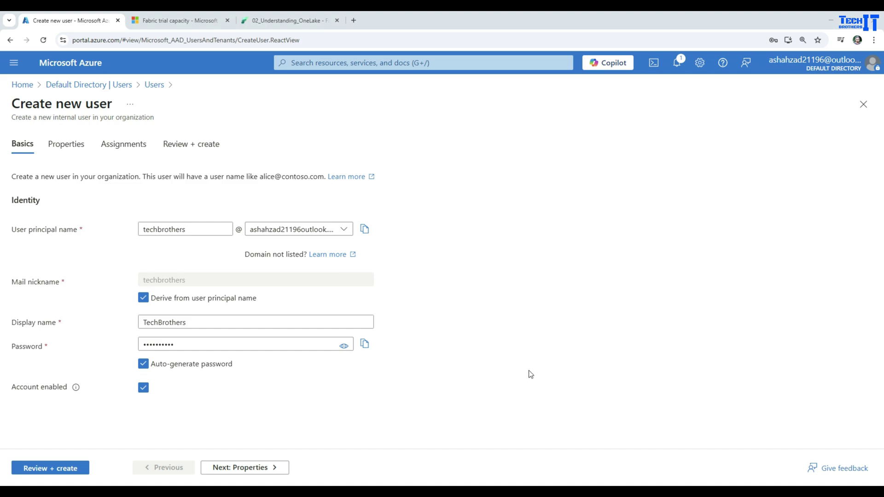
left_click(56, 472)
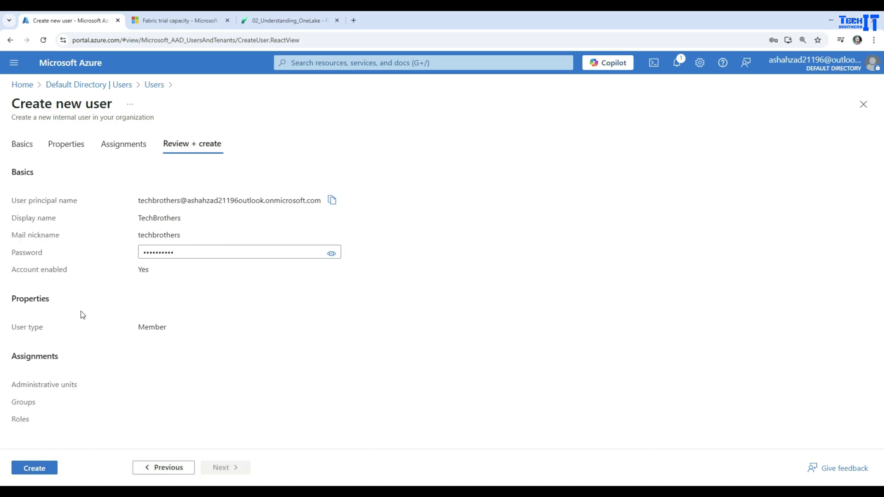
Create the TechBrothers user, check the audit logs, and select TechBrothers in All users
left_click(37, 468)
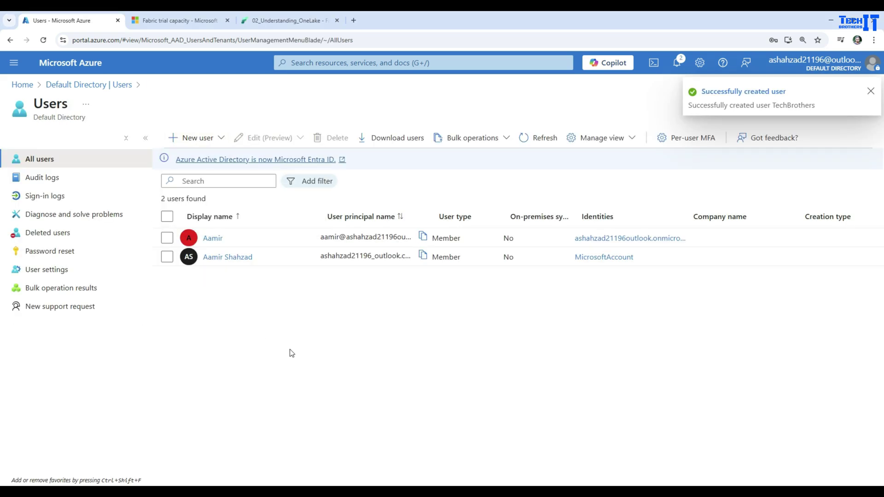
left_click(870, 92)
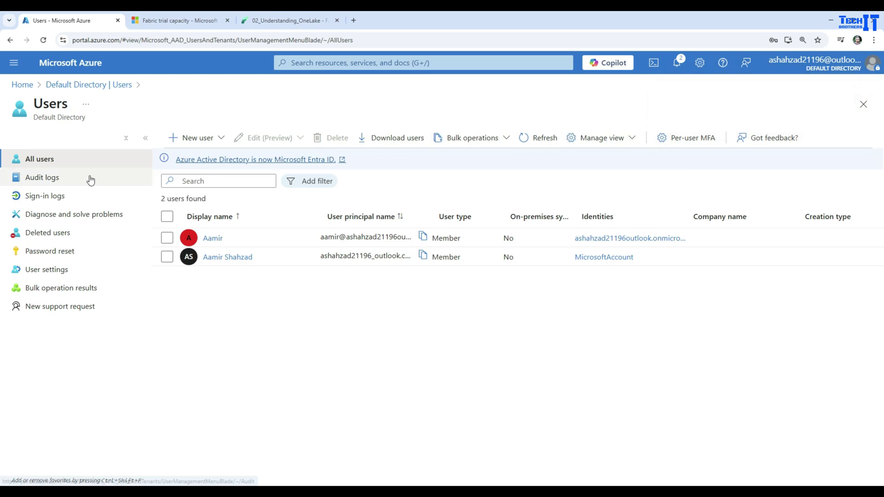
left_click(44, 182)
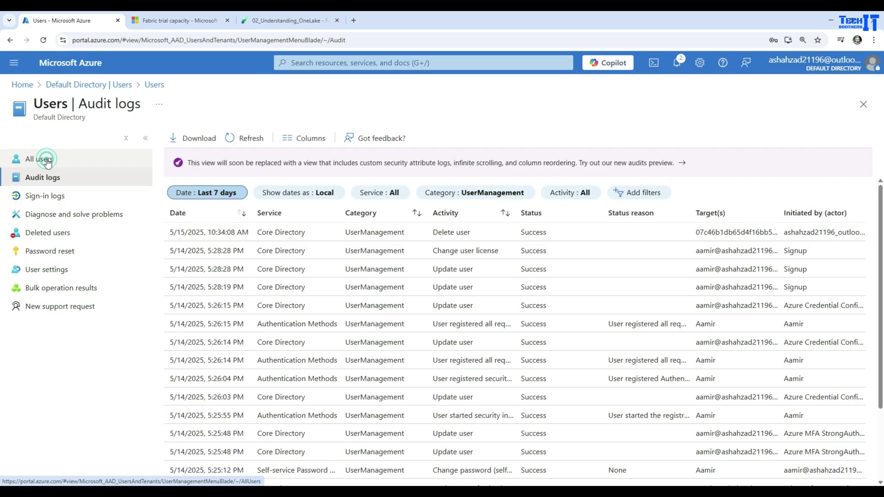
left_click(46, 161)
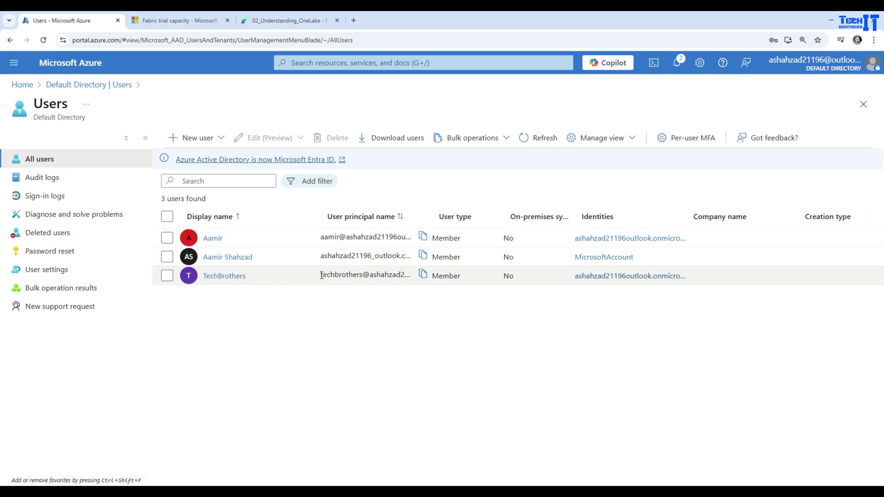
left_click(401, 275)
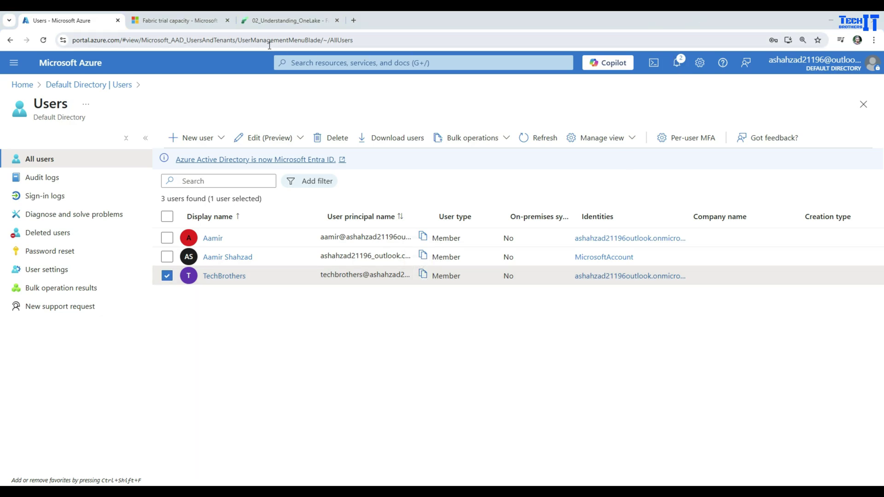
Load Microsoft Fabric in a new browser tab and sign out of the current account
left_click(354, 20)
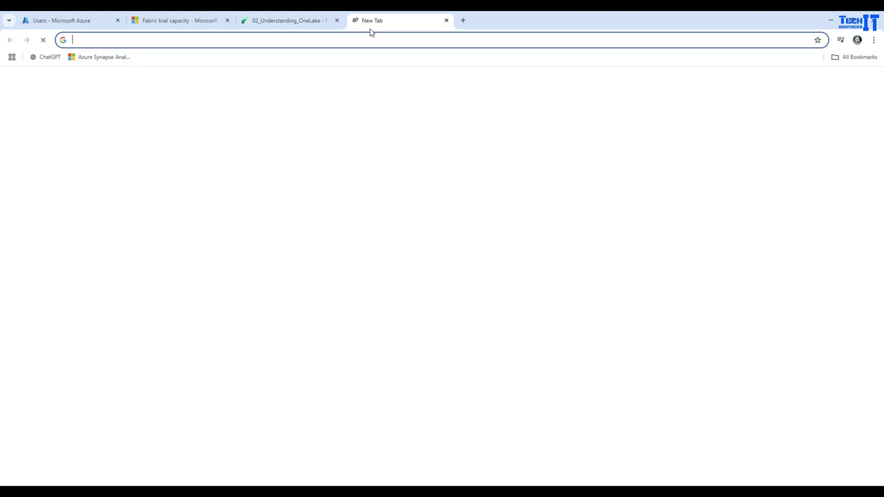
left_click(378, 40)
type("app")
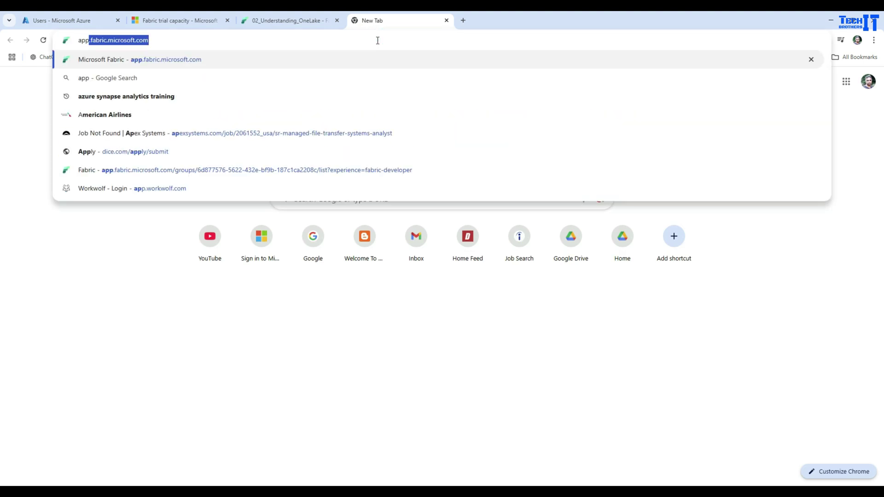
key("Right")
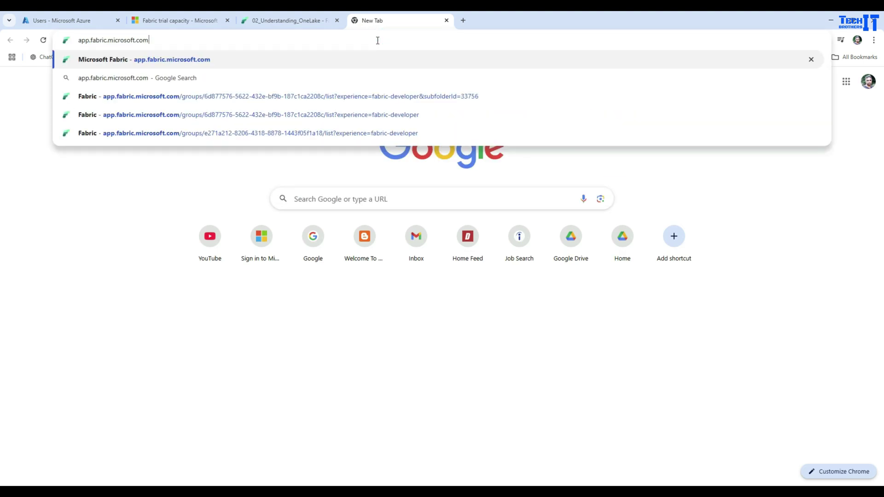
key("Return")
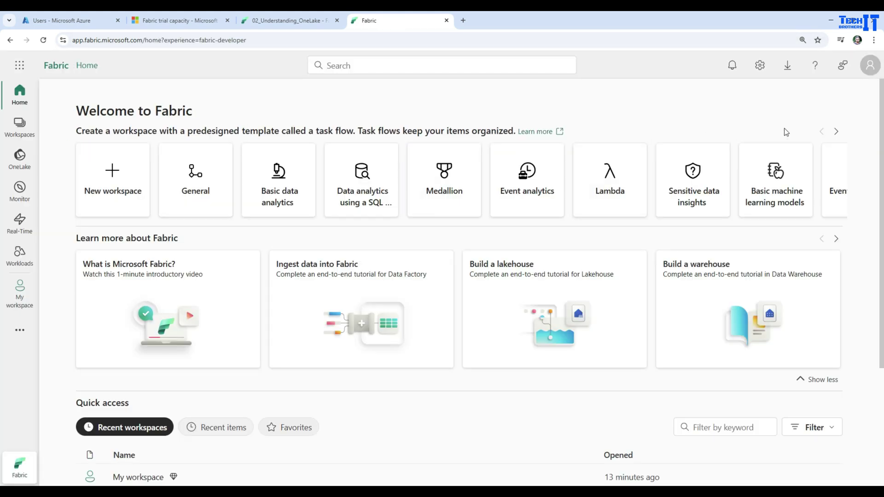
left_click(870, 66)
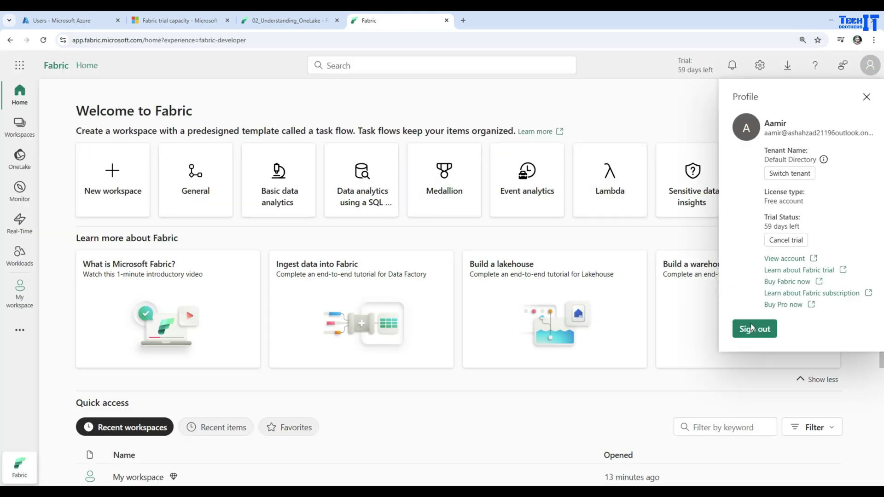
left_click(755, 328)
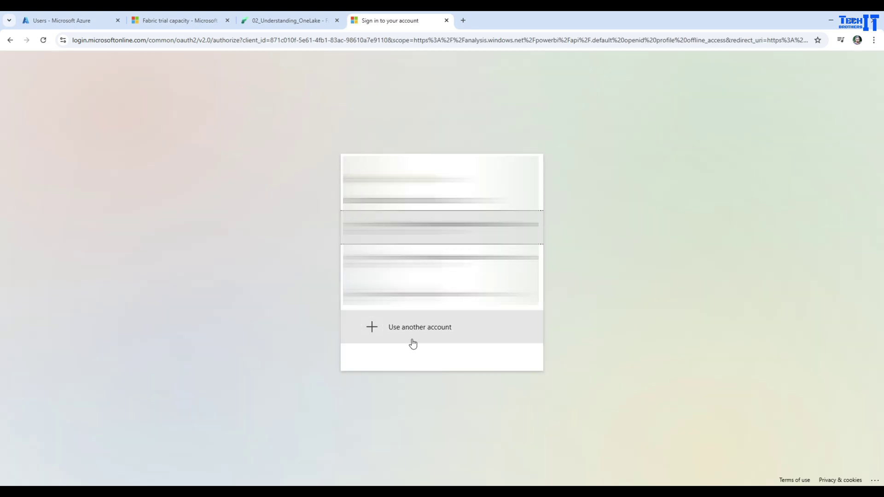
Choose another account and submit the new user's sign-in email
left_click(416, 336)
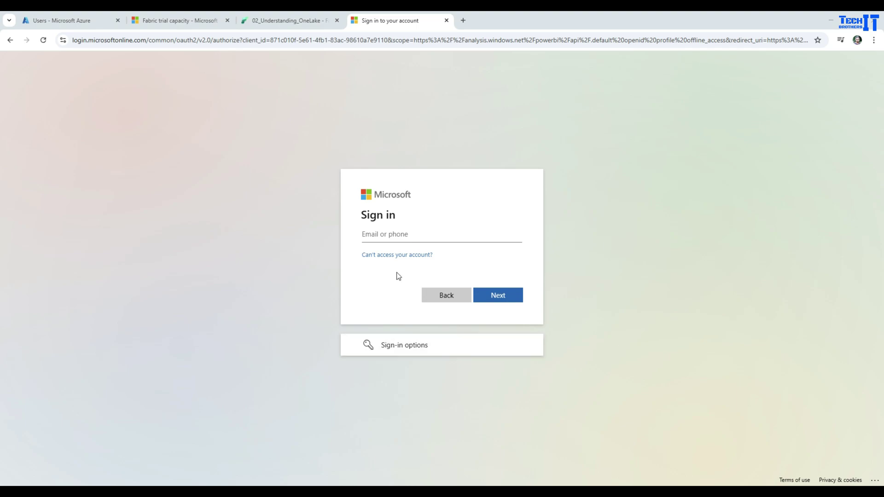
left_click(397, 233)
key("Down")
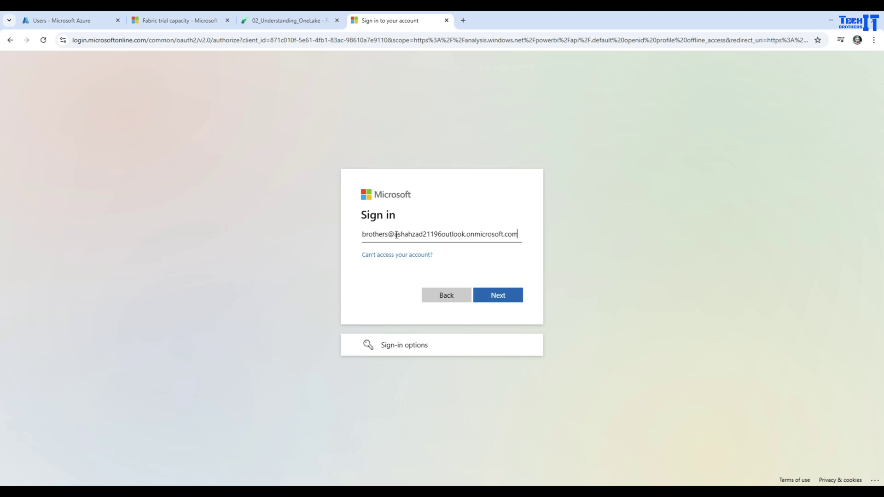
left_click_drag(396, 235, 520, 234)
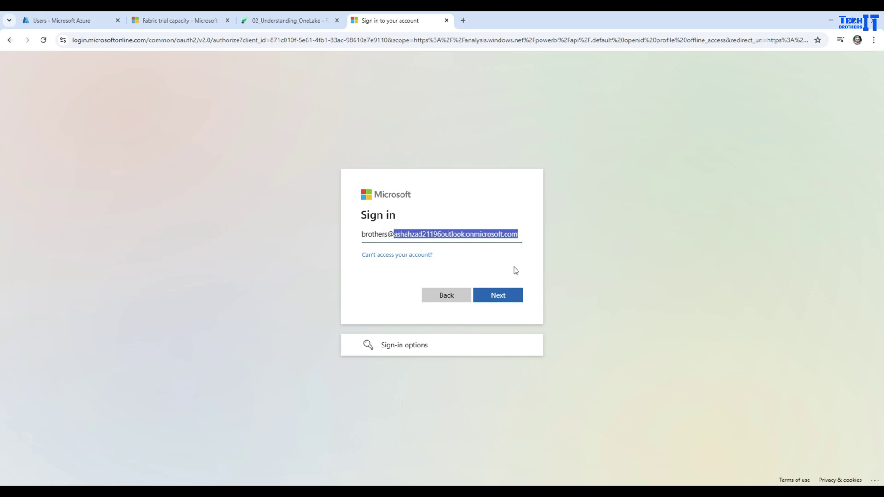
left_click(496, 298)
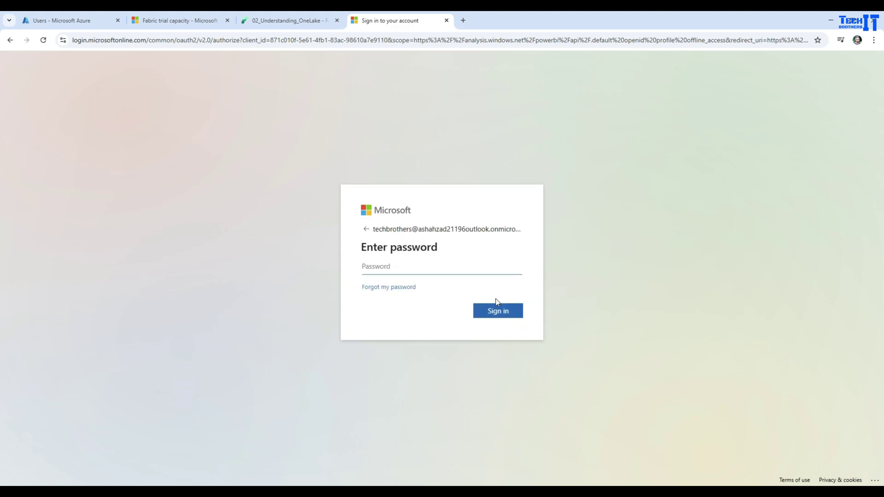
Paste the new user's temporary password into the Password field
left_click(426, 268)
left_click(403, 268)
left_click(440, 263)
key("ctrl+v")
Sign in, then enter the current password and a confirmed new password to update it
left_click(494, 312)
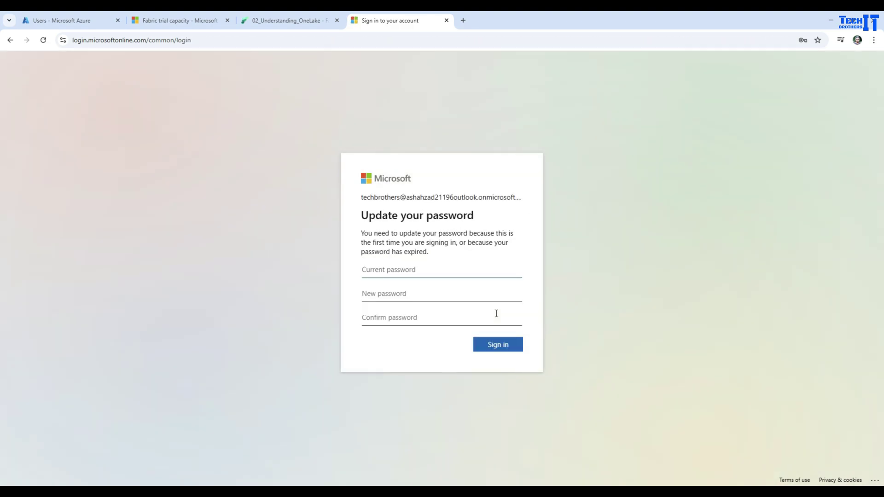
key("ctrl+v")
left_click(428, 293)
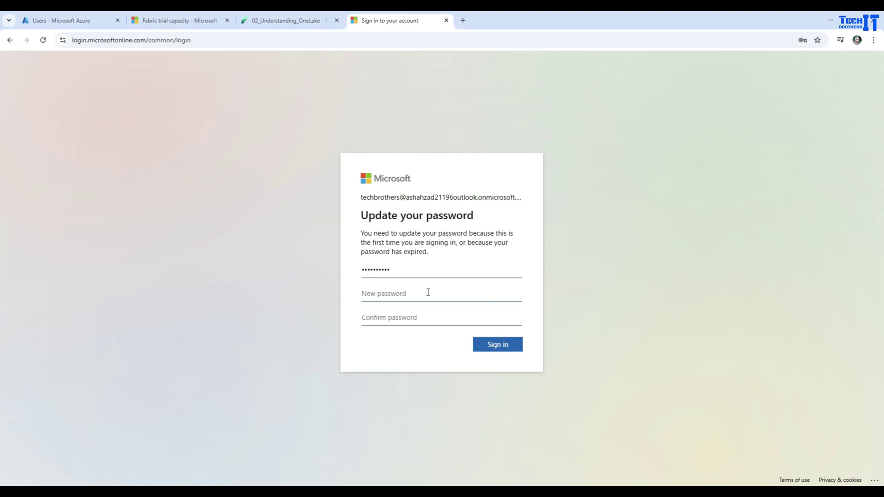
key("ctrl+v")
key("Tab")
key("ctrl+v")
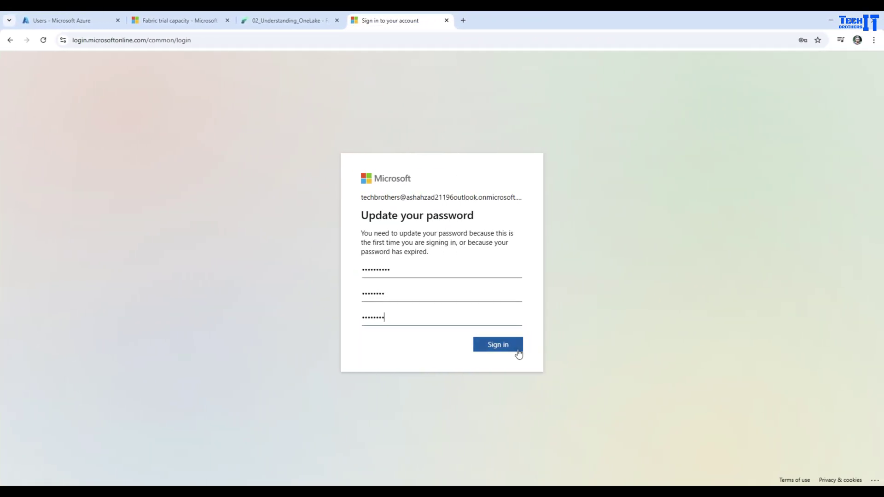
left_click(506, 347)
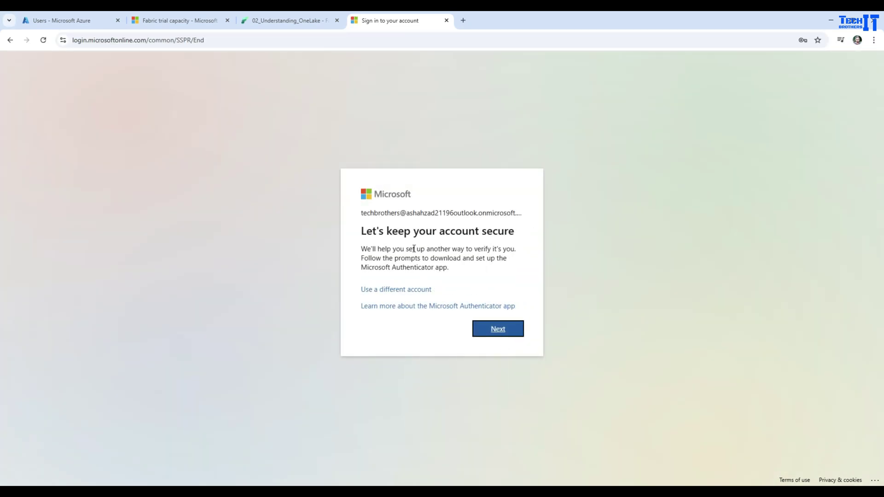
Pair Microsoft Authenticator via the QR code, approve the test notification, and finish setup
left_click(492, 331)
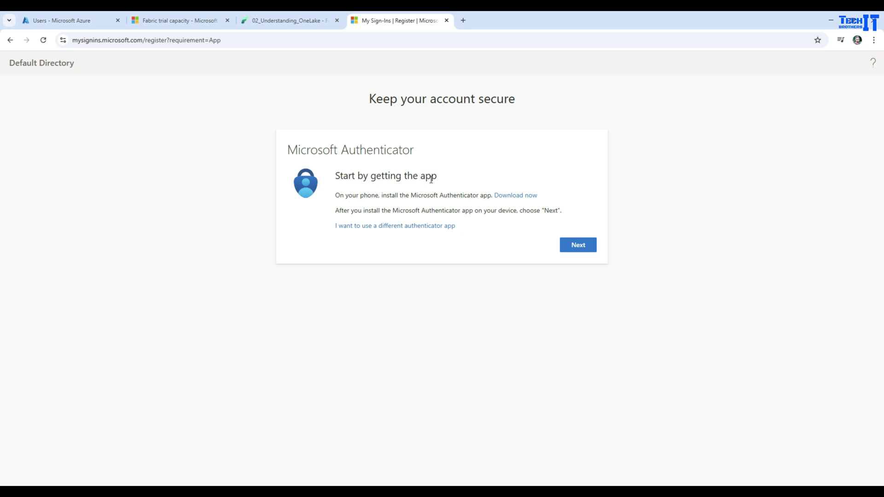
left_click(575, 244)
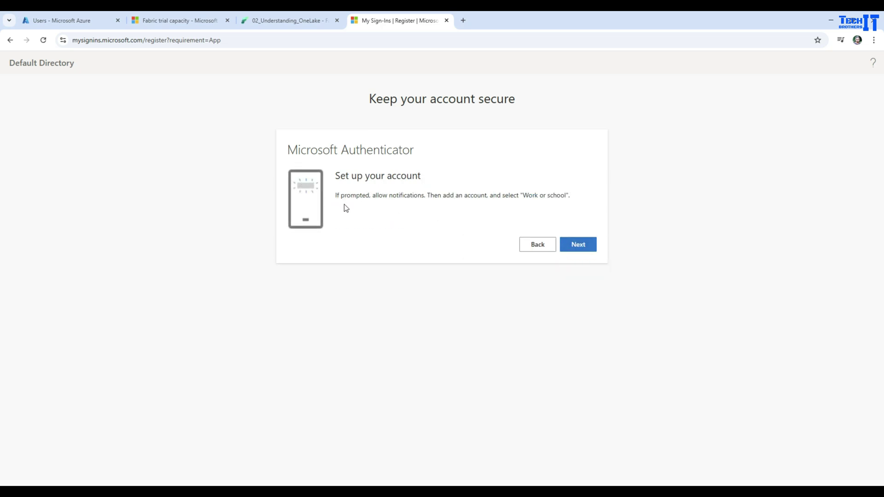
left_click(571, 247)
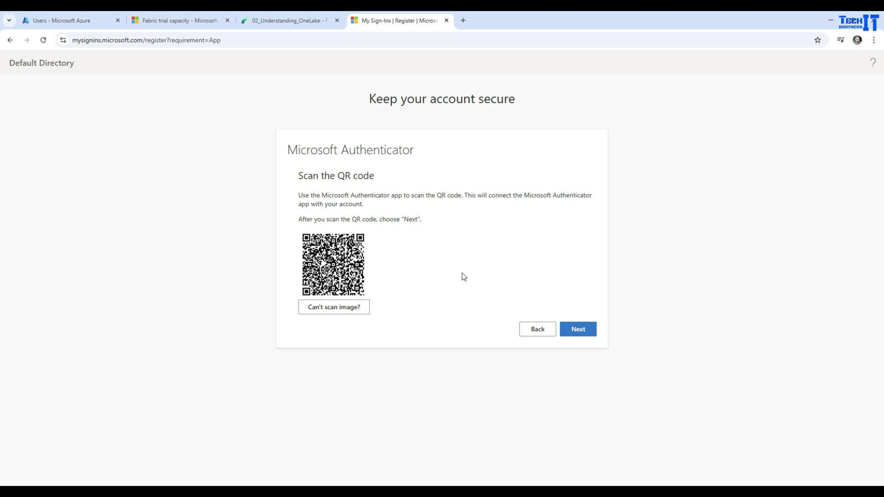
left_click(581, 329)
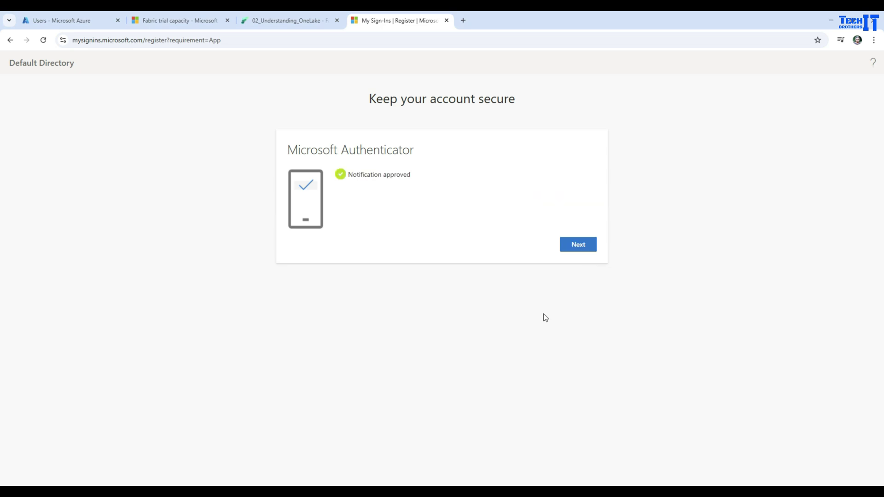
left_click(574, 242)
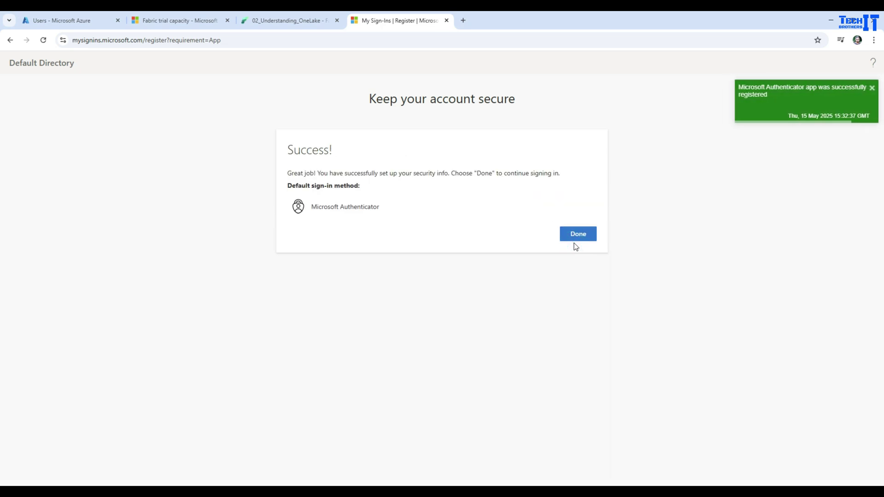
left_click(585, 236)
left_click(586, 238)
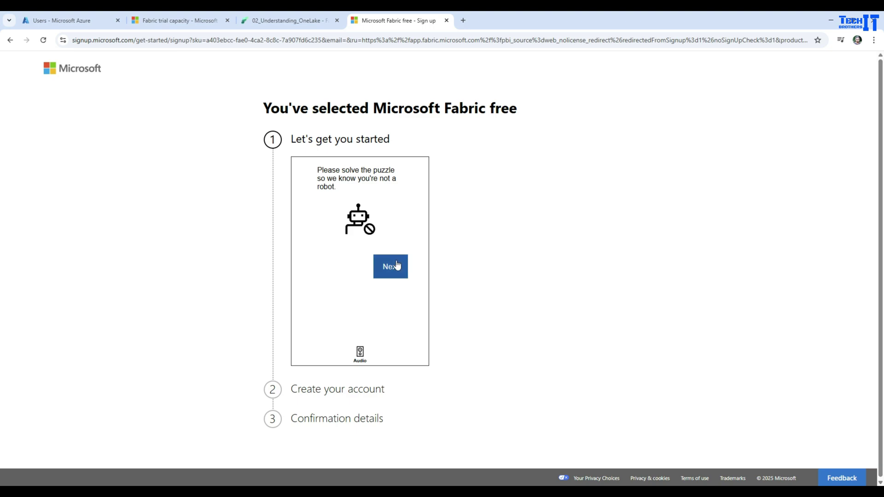
Solve the robot-check puzzle by picking the square with two identical objects
left_click(394, 265)
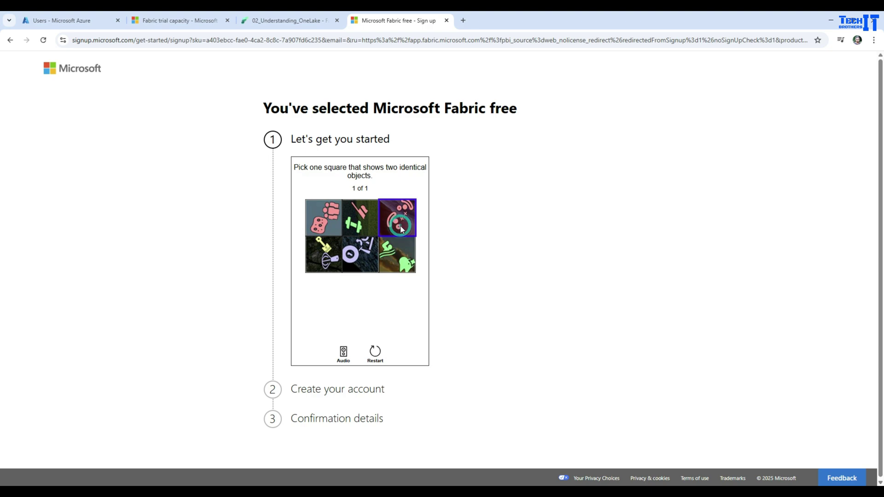
left_click(391, 263)
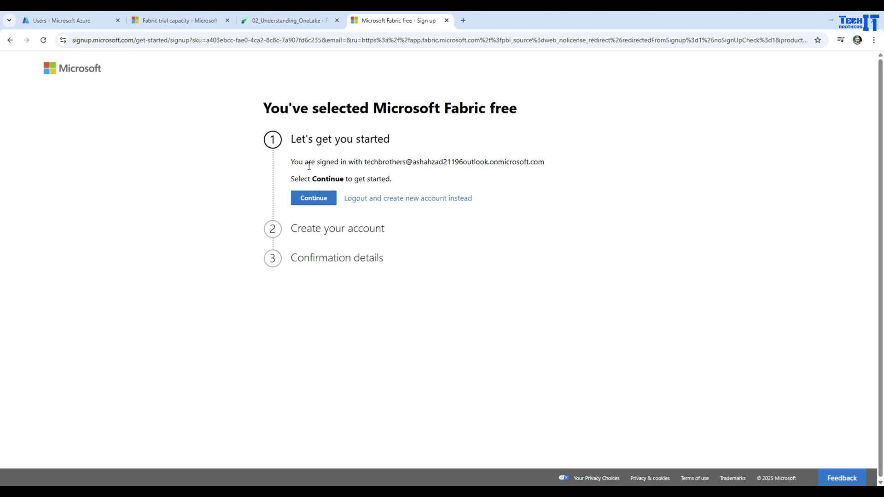
Continue with the signed-in account, enter job title Data Engineer and a business phone number, and submit
left_click_drag(404, 162, 544, 162)
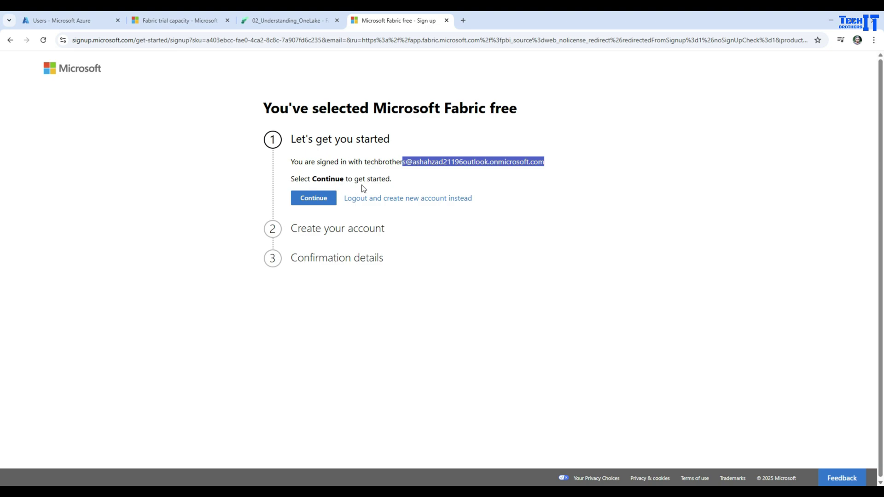
left_click(308, 202)
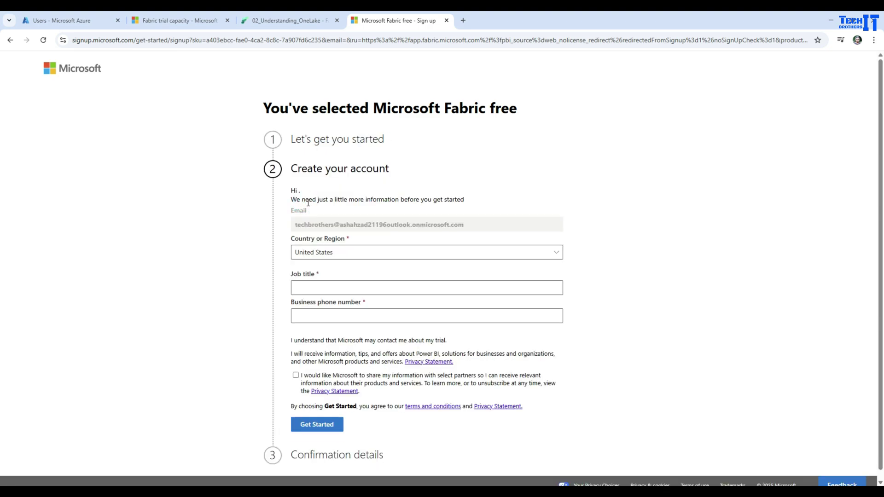
left_click(326, 286)
left_click(351, 310)
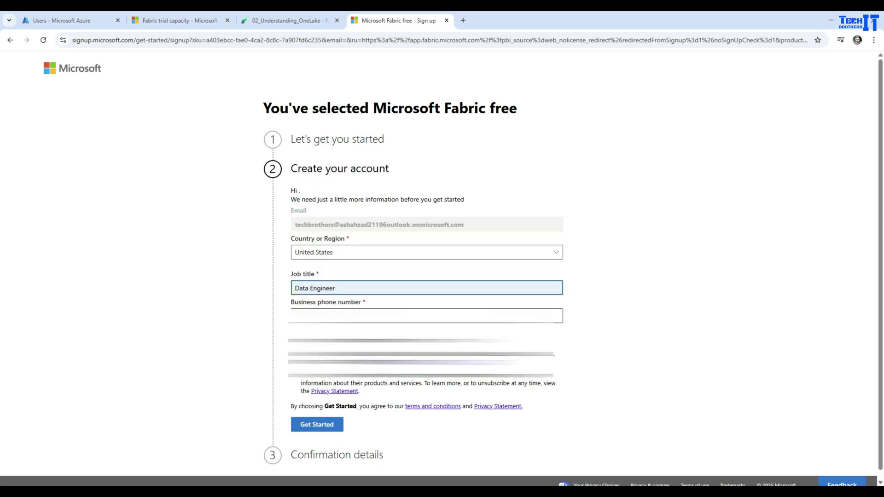
left_click(426, 316)
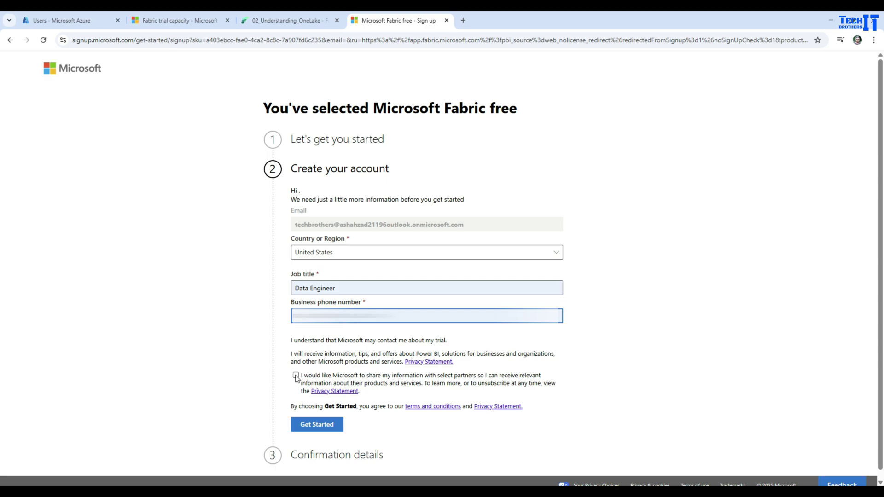
left_click(332, 427)
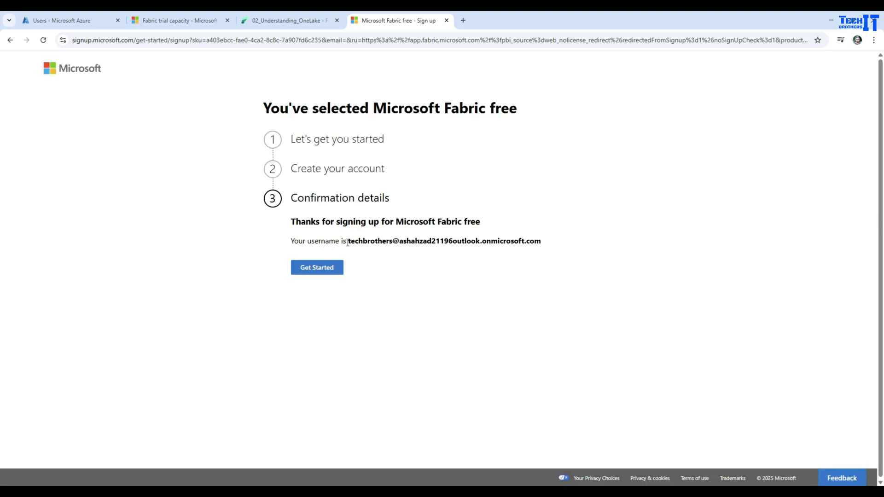
Leave the signup confirmation page and open Microsoft Fabric for the new account
left_click_drag(347, 242, 540, 242)
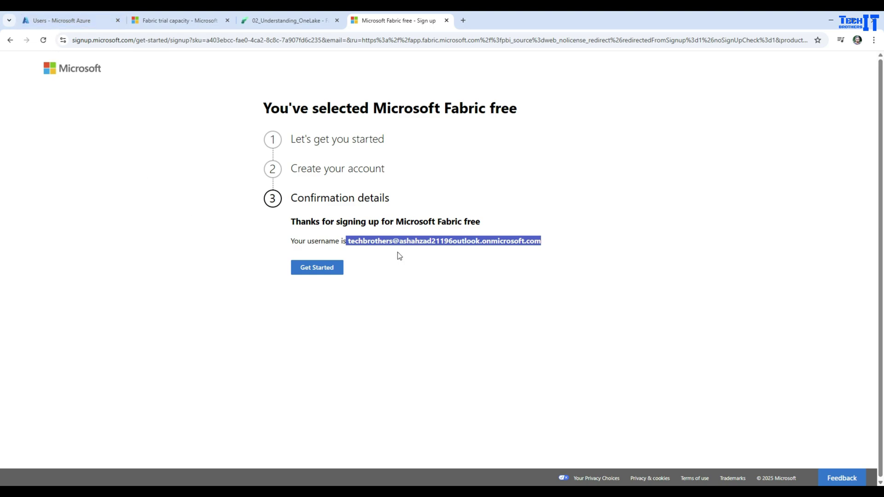
left_click(383, 243)
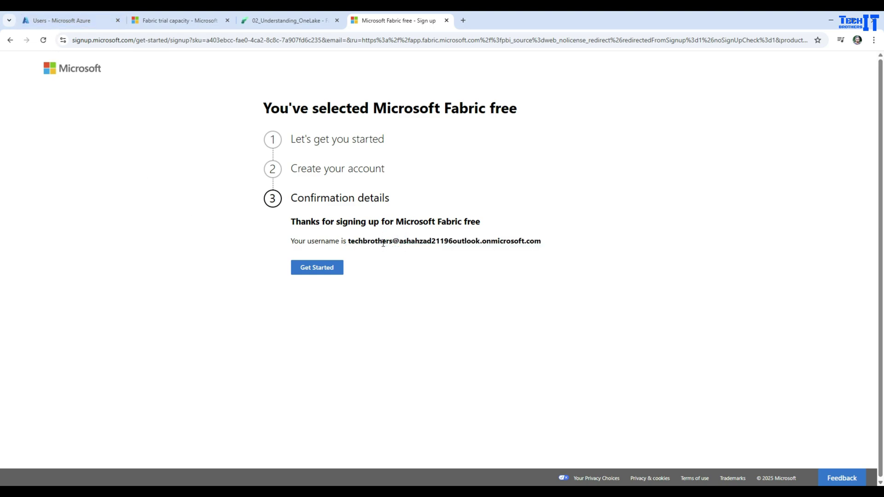
left_click(326, 272)
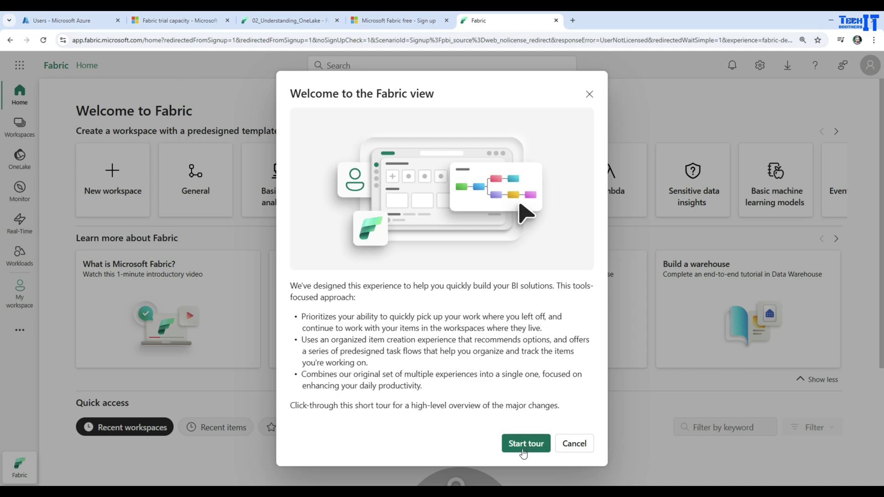
Step through every callout of the new Fabric view tour, then view the Workloads page listing Statsig, Lumel and Informatica
left_click(527, 447)
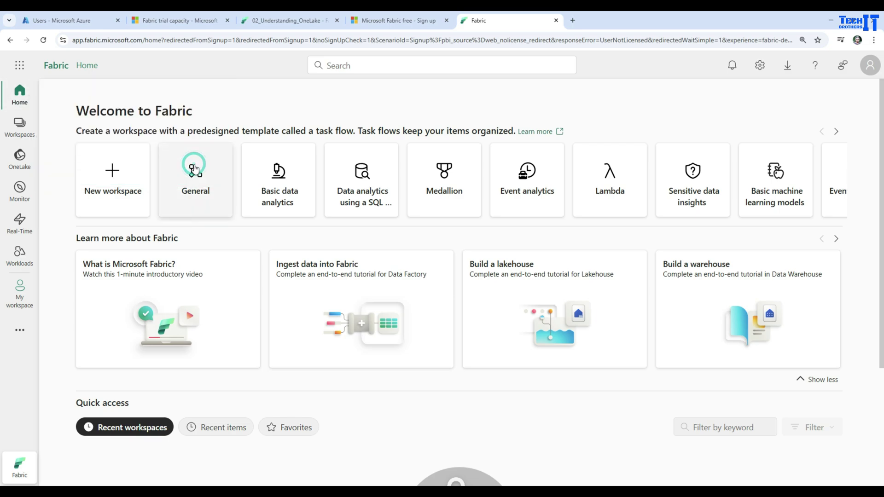
left_click(196, 165)
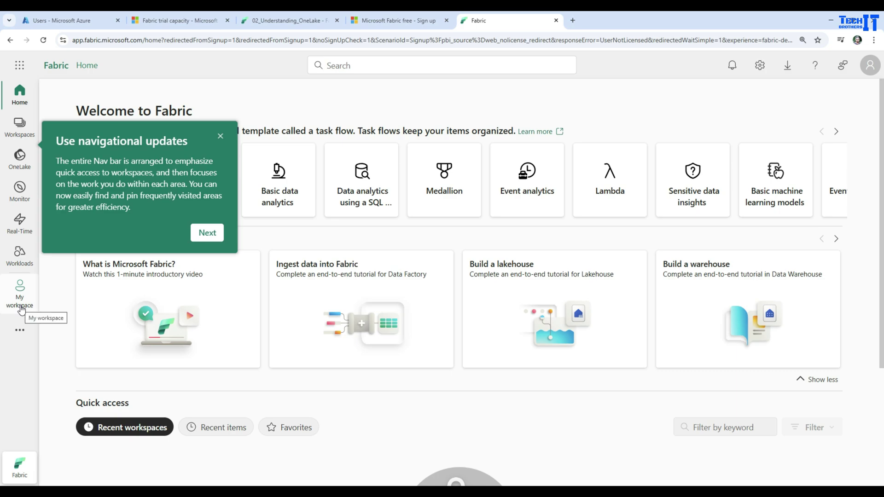
left_click(207, 232)
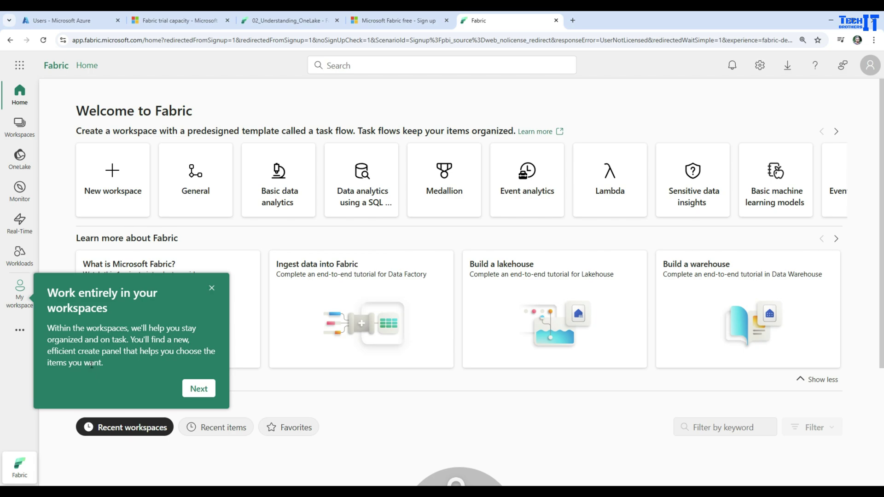
left_click(199, 388)
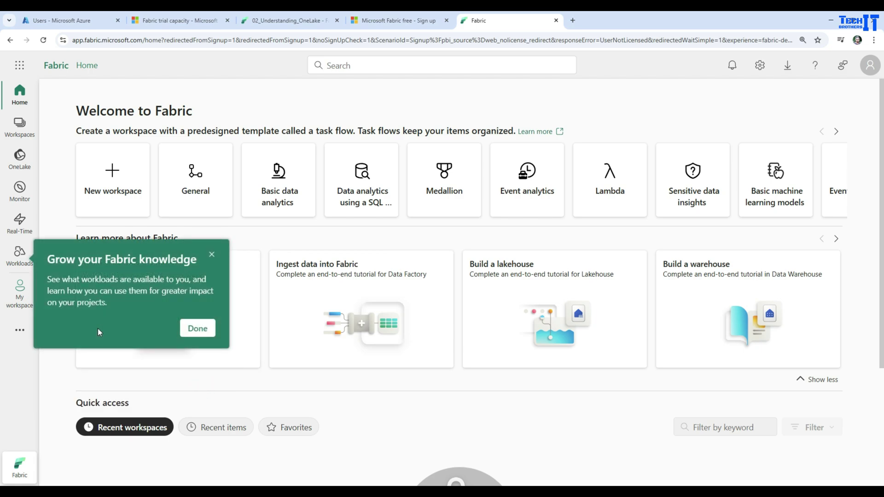
left_click(211, 255)
left_click(19, 266)
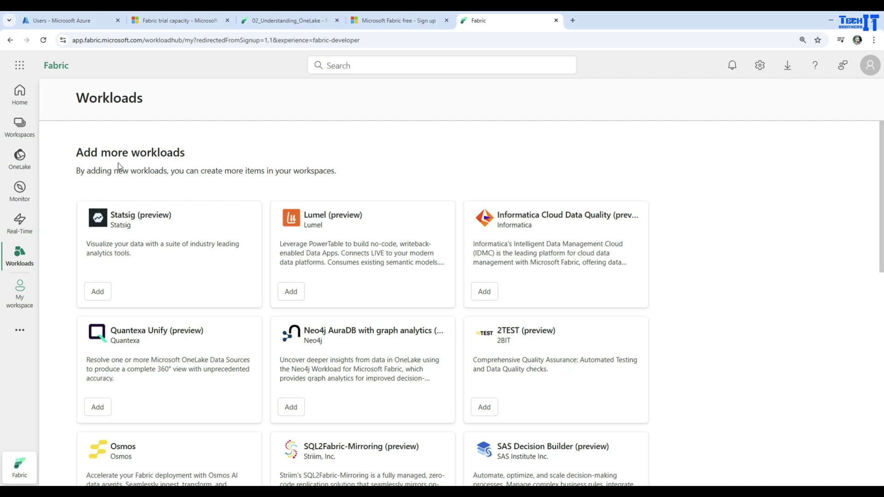
Go back to Fabric Home, close the YouTube intro video tab, and scroll Home back to the top
left_click(18, 99)
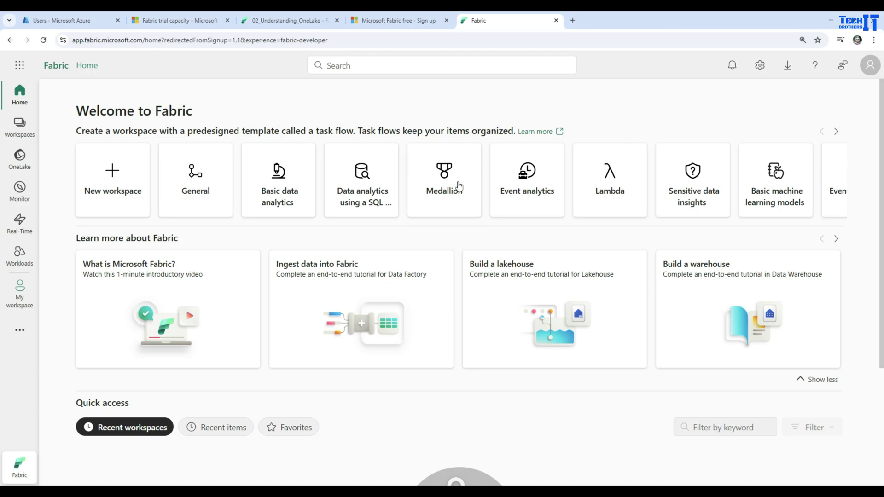
left_click(666, 20)
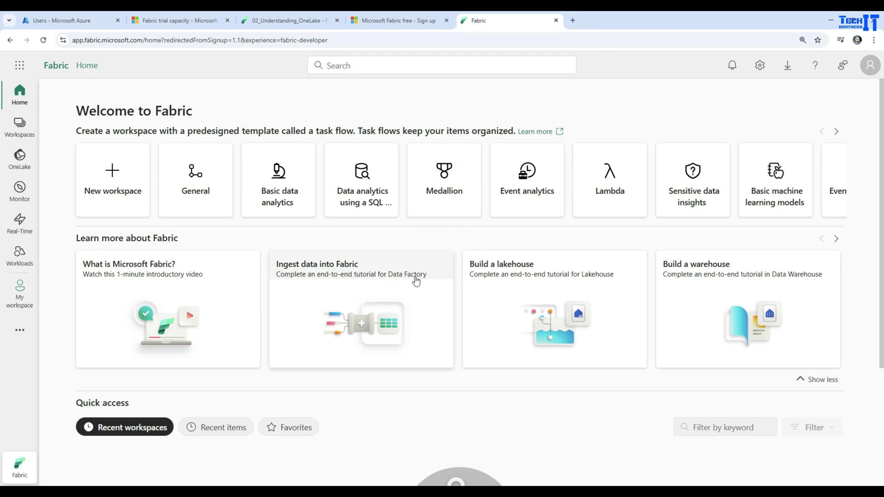
scroll(403, 238, "down", 3)
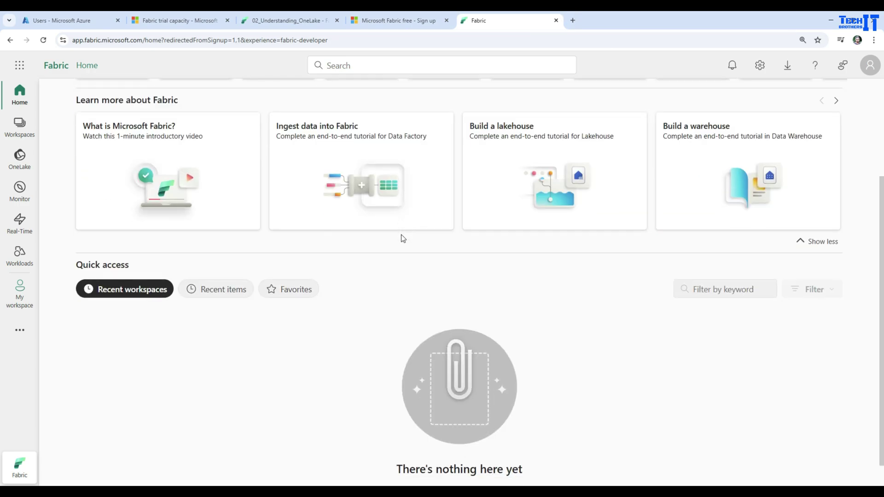
scroll(403, 238, "down", 1)
scroll(403, 238, "up", 4)
scroll(403, 238, "up", 1)
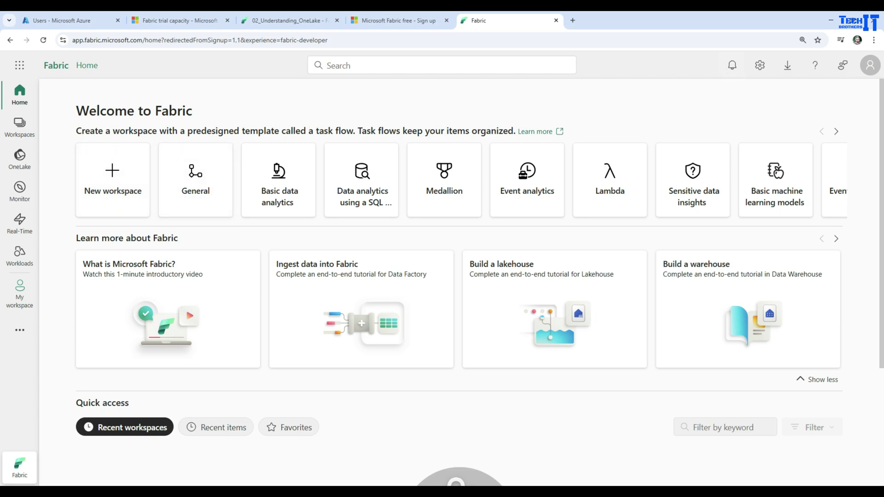
Activate the free Fabric trial in the Default - East US region and confirm 59 days left
left_click(871, 69)
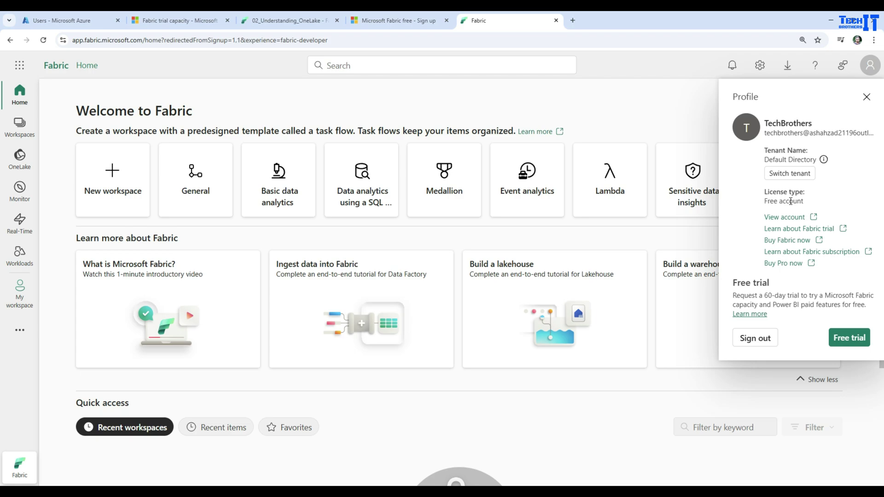
left_click(849, 343)
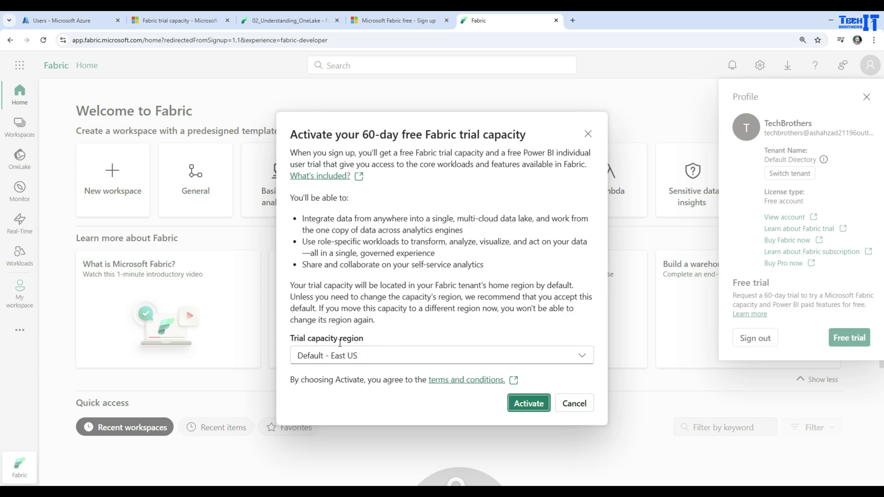
left_click(389, 359)
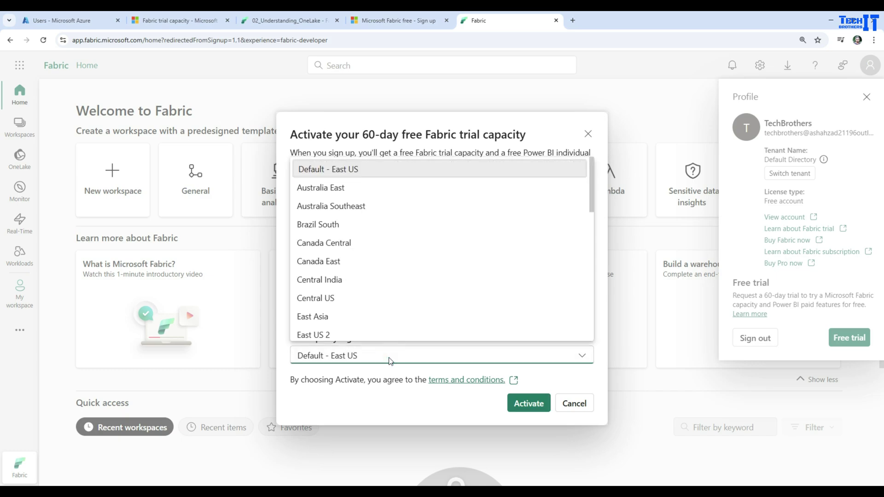
scroll(396, 293, "down", 6)
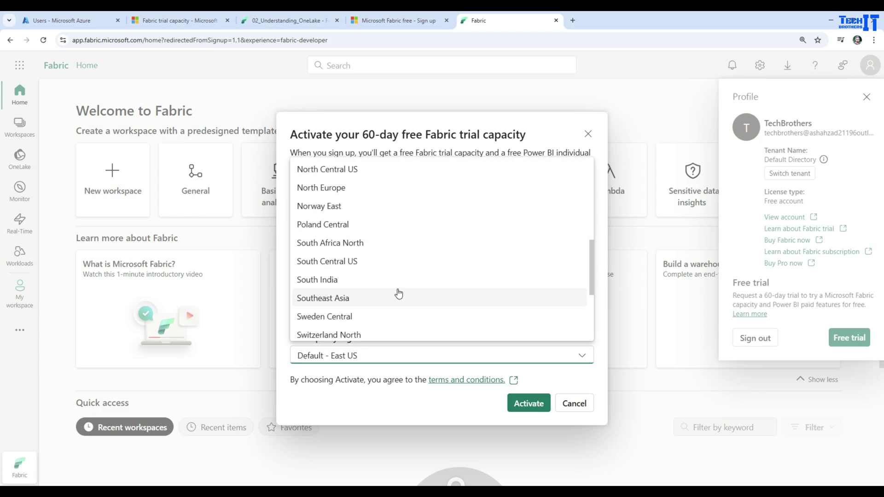
scroll(397, 293, "up", 6)
left_click(564, 376)
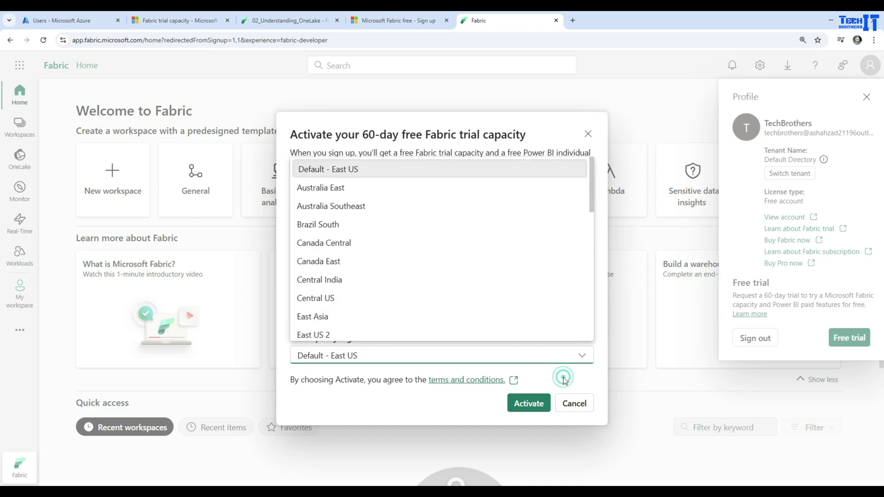
left_click(526, 404)
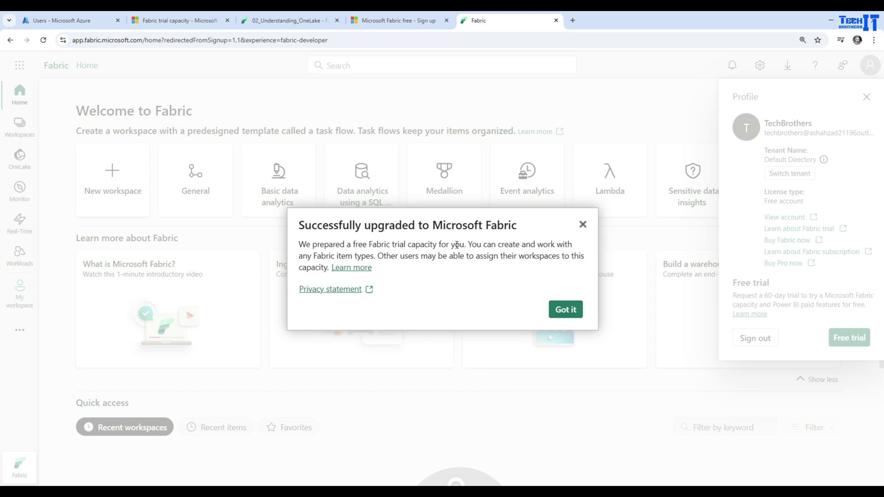
left_click(553, 306)
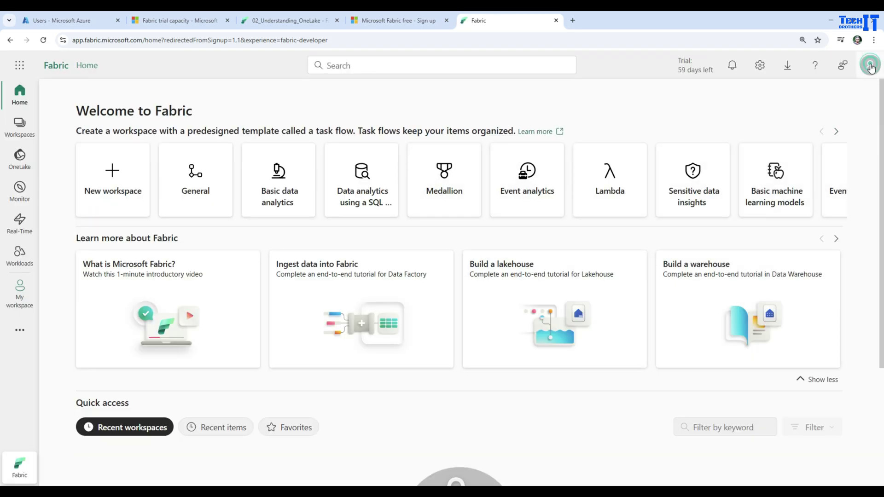
left_click(870, 65)
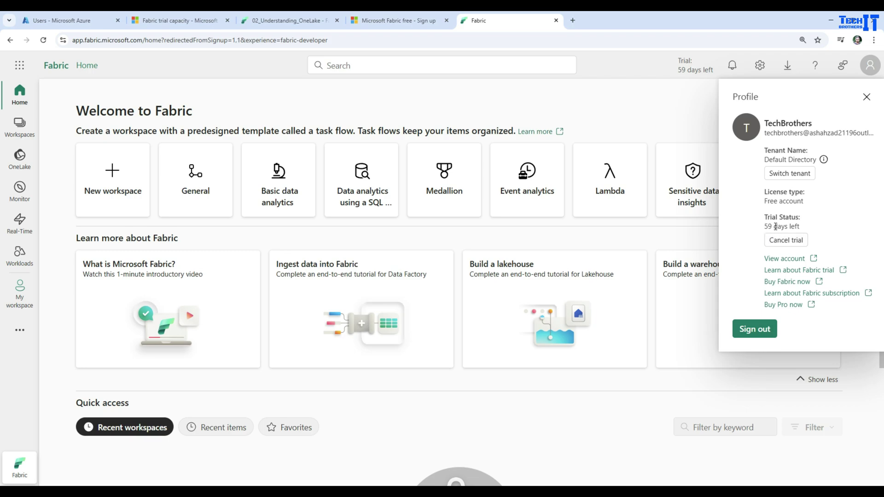
left_click(674, 121)
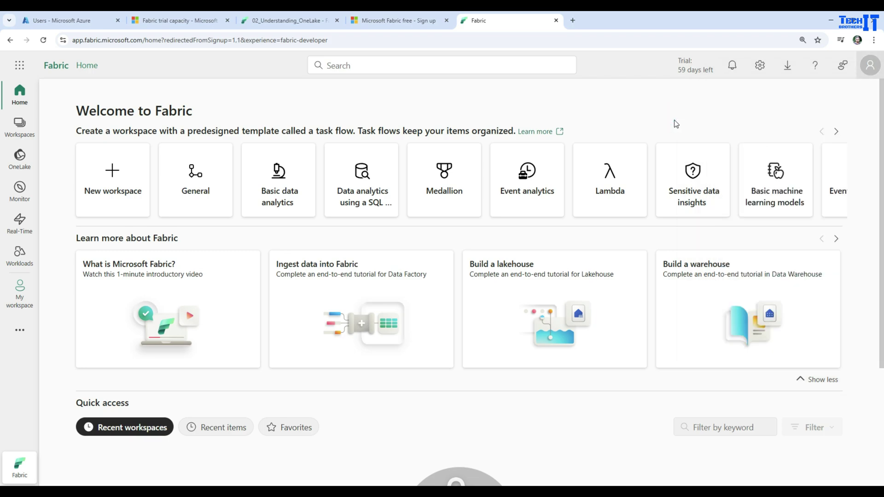